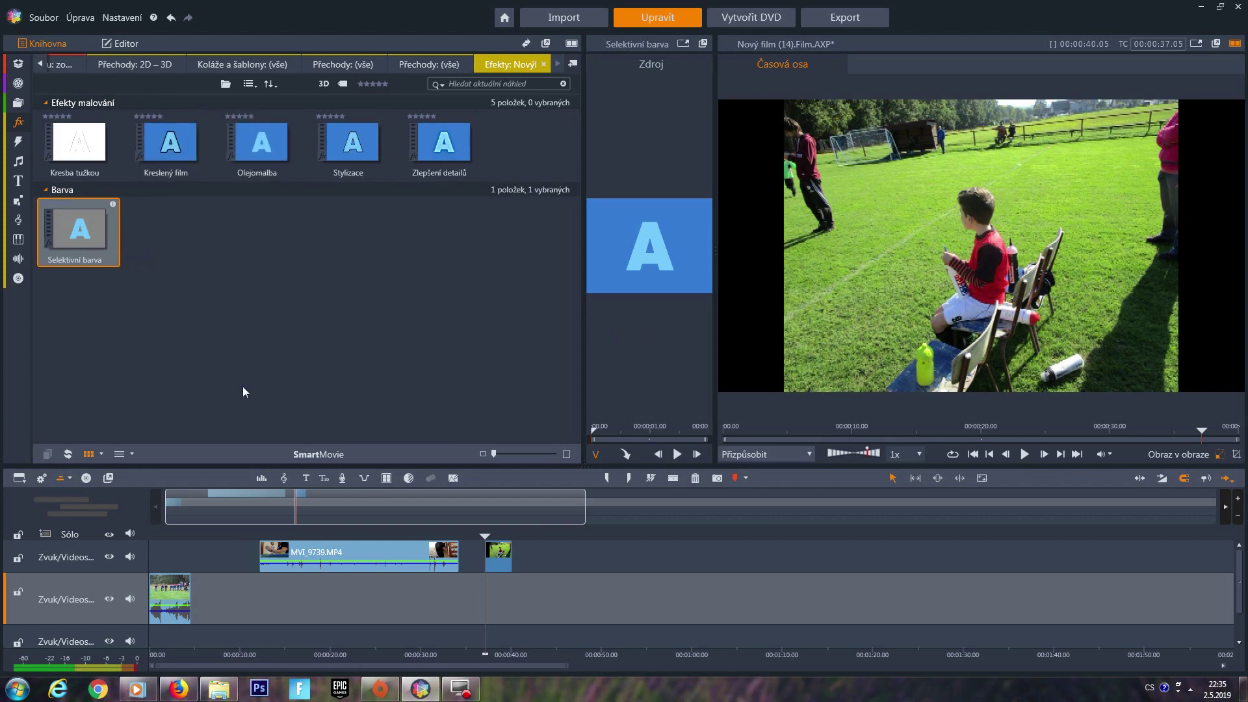
Step: Apply the Selektivní barva effect to the short photo clip after MVI_9739.MP4 on the timeline
mouse_move(84, 240)
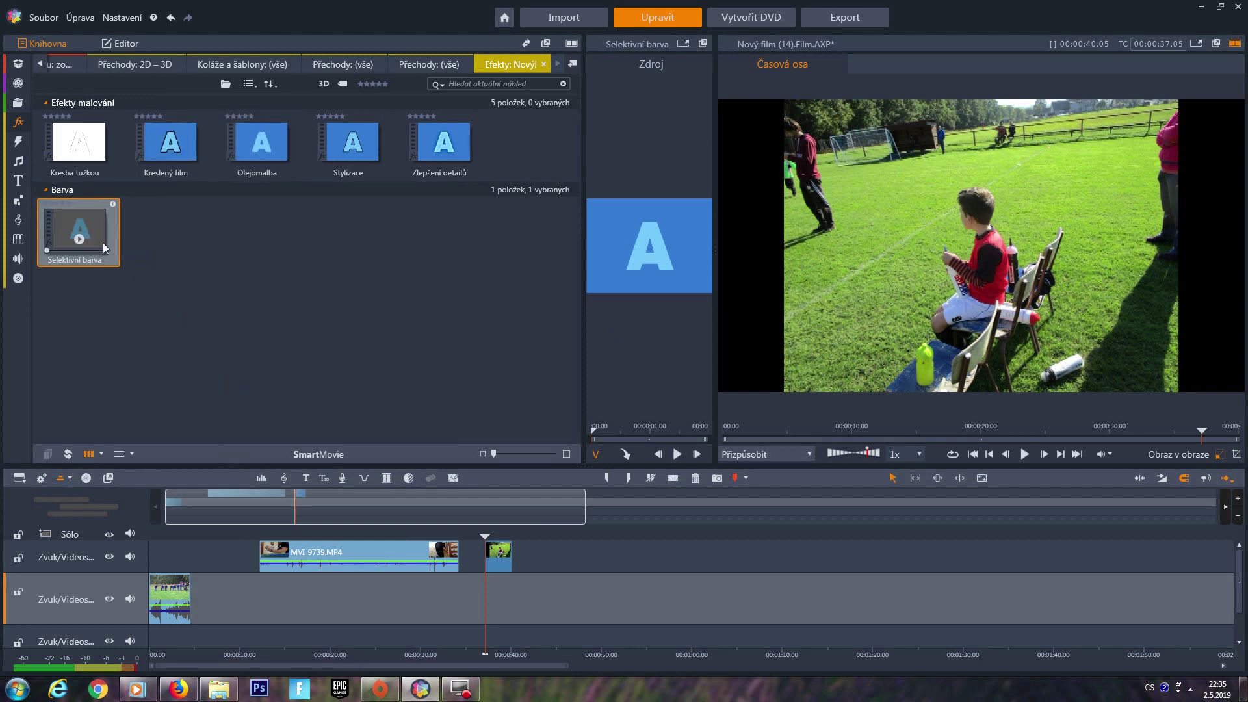
drag(87, 230, 502, 550)
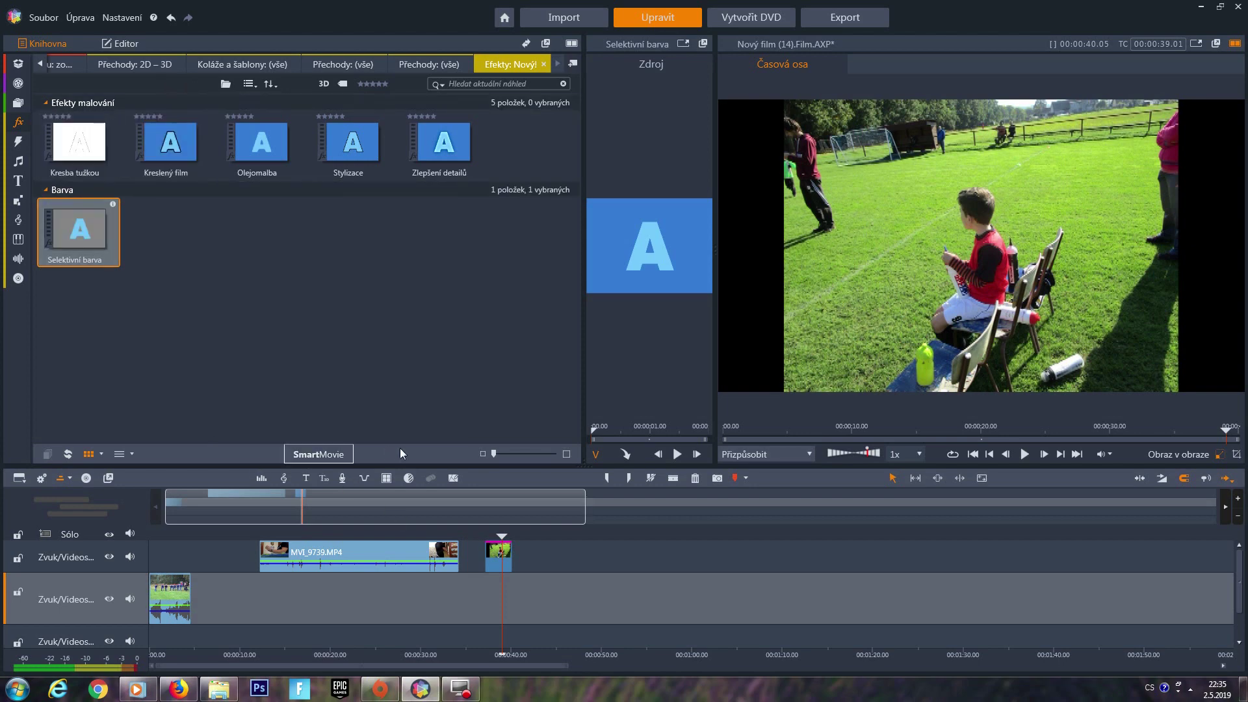
Step: Apply the Selektivní barva effect from the Barva effect category to the MVI_3375.MP4 clip
click(176, 590)
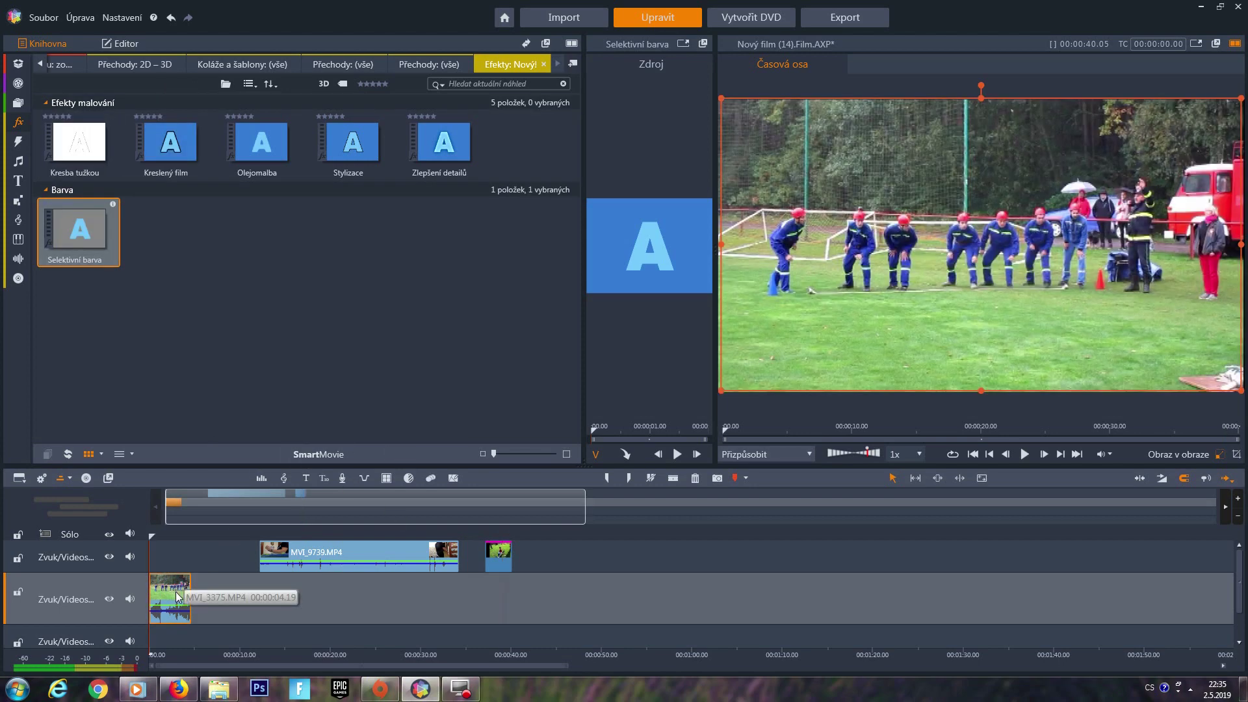
click(126, 43)
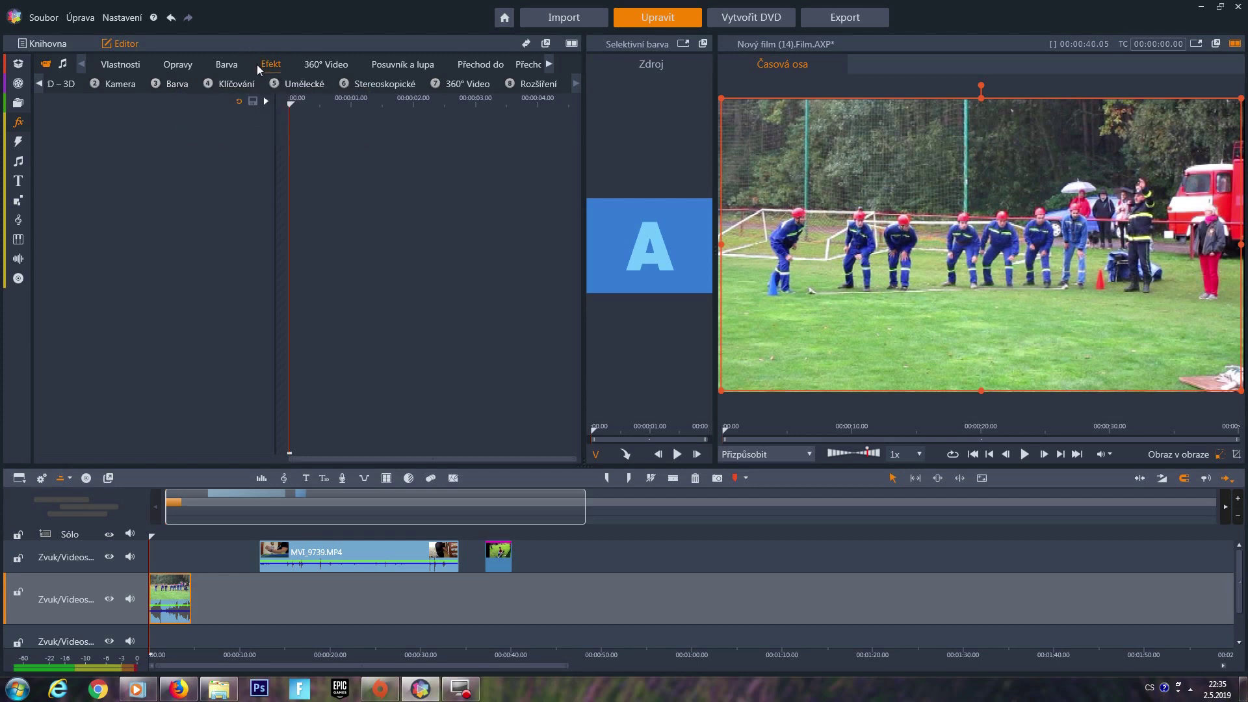
click(185, 83)
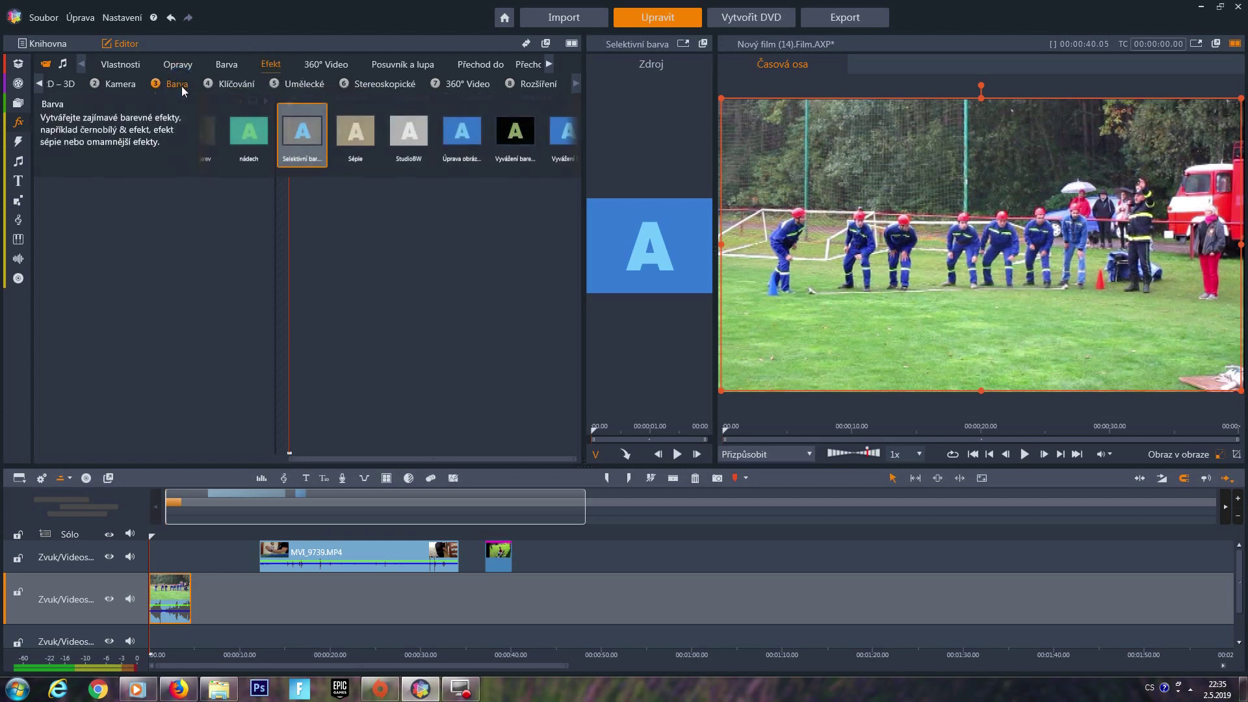
click(202, 138)
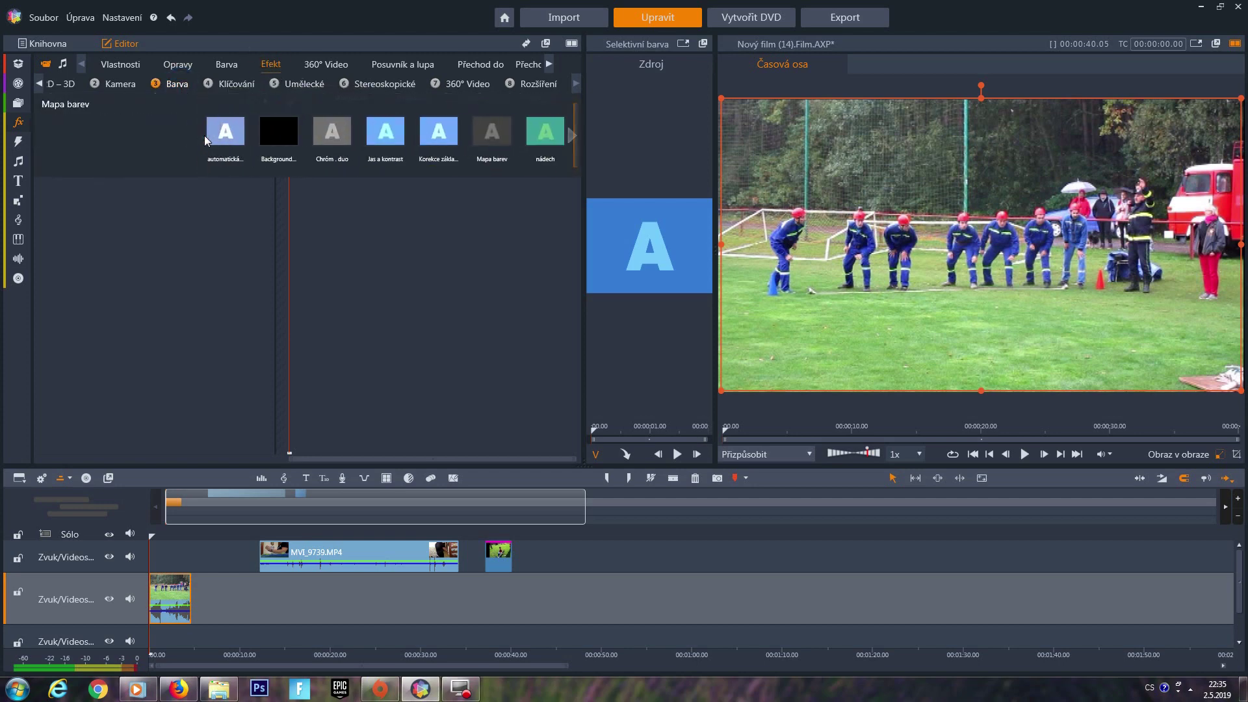
click(229, 149)
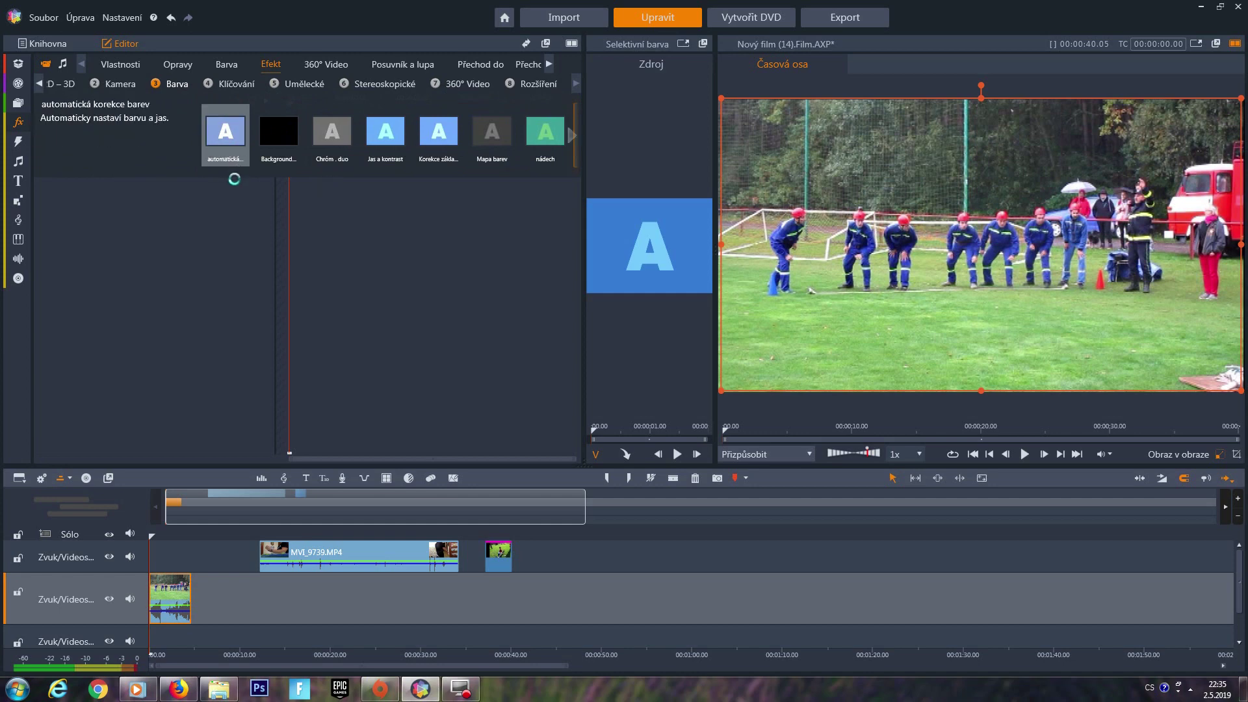
click(572, 136)
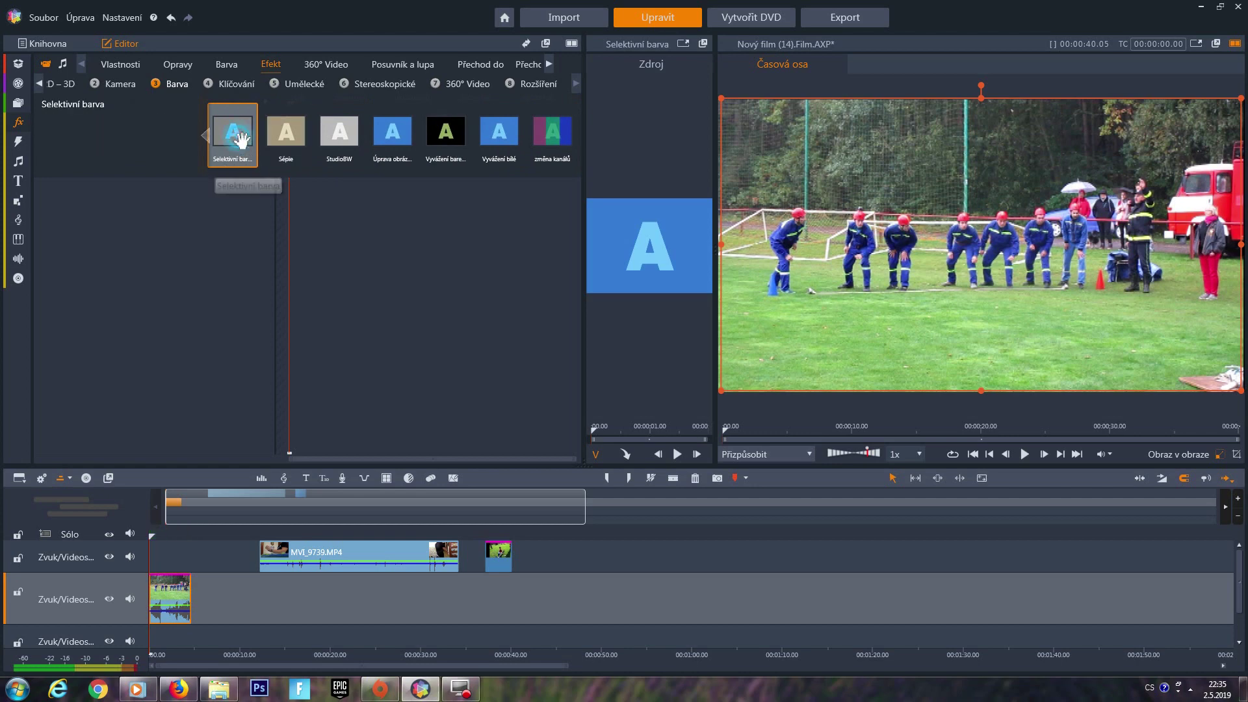
click(247, 155)
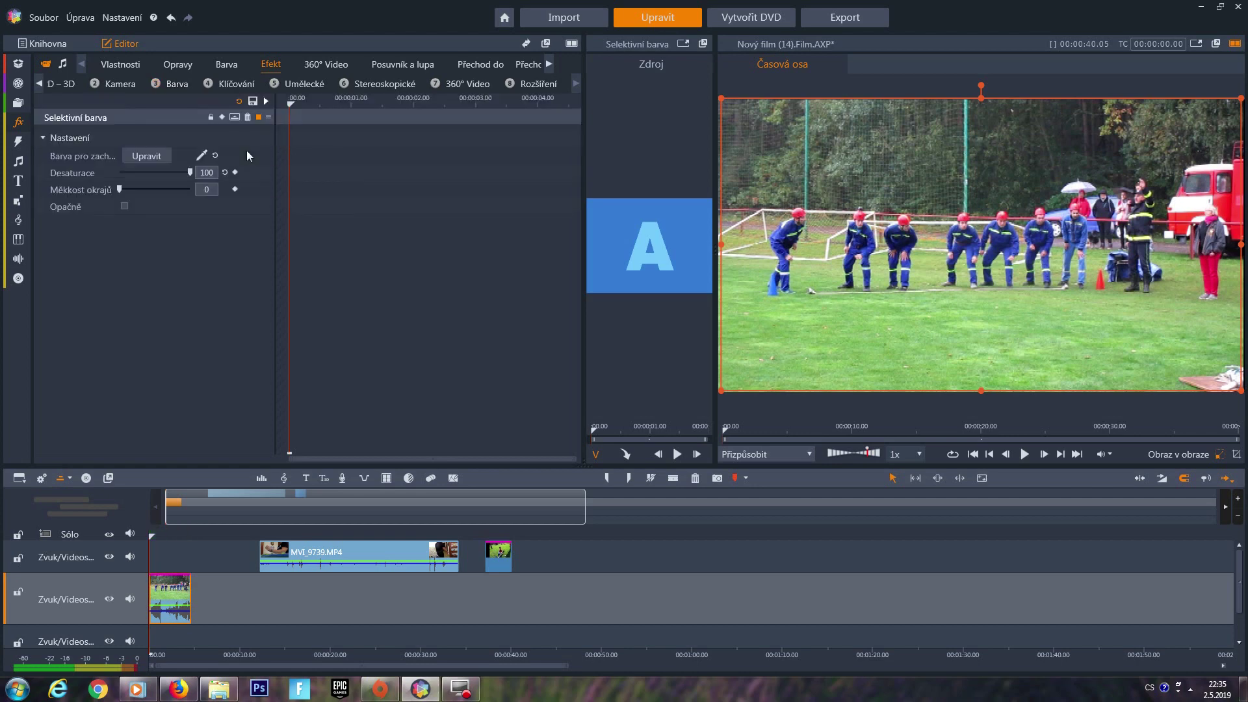
Step: Sample the blue of the team's uniforms as the preserved colour and set Měkkost okrajů to 51
click(202, 158)
click(973, 250)
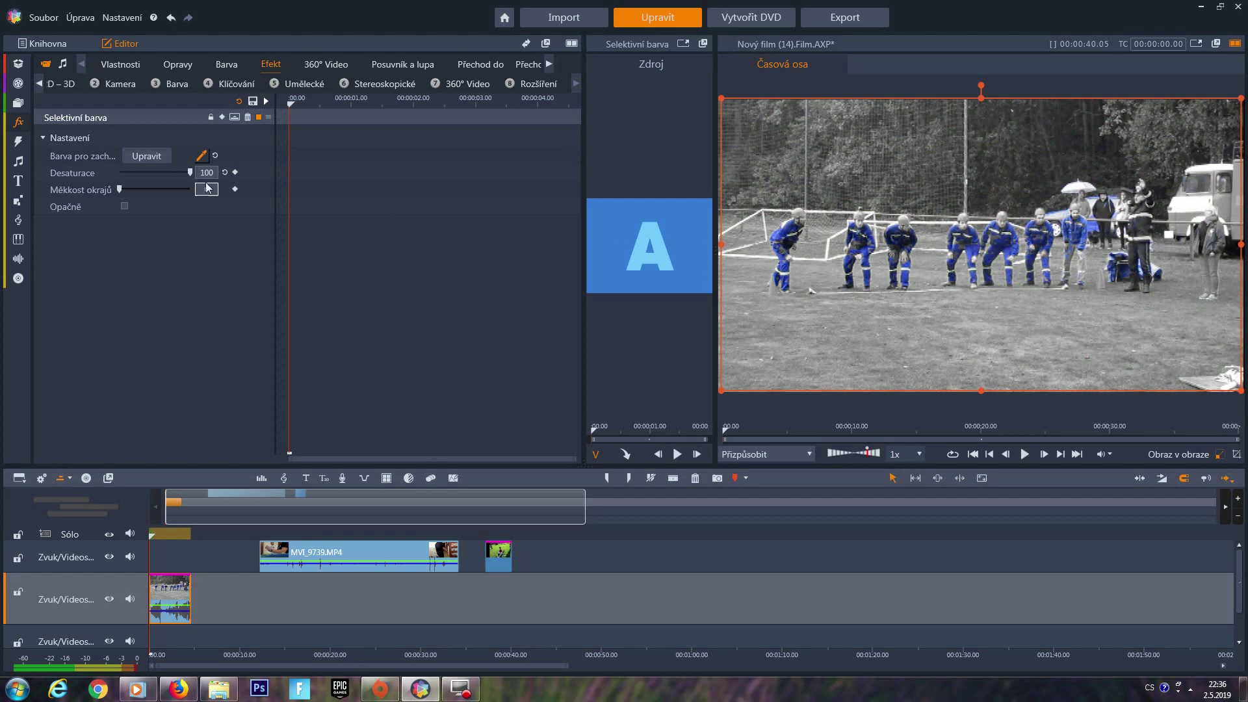
click(119, 189)
click(154, 195)
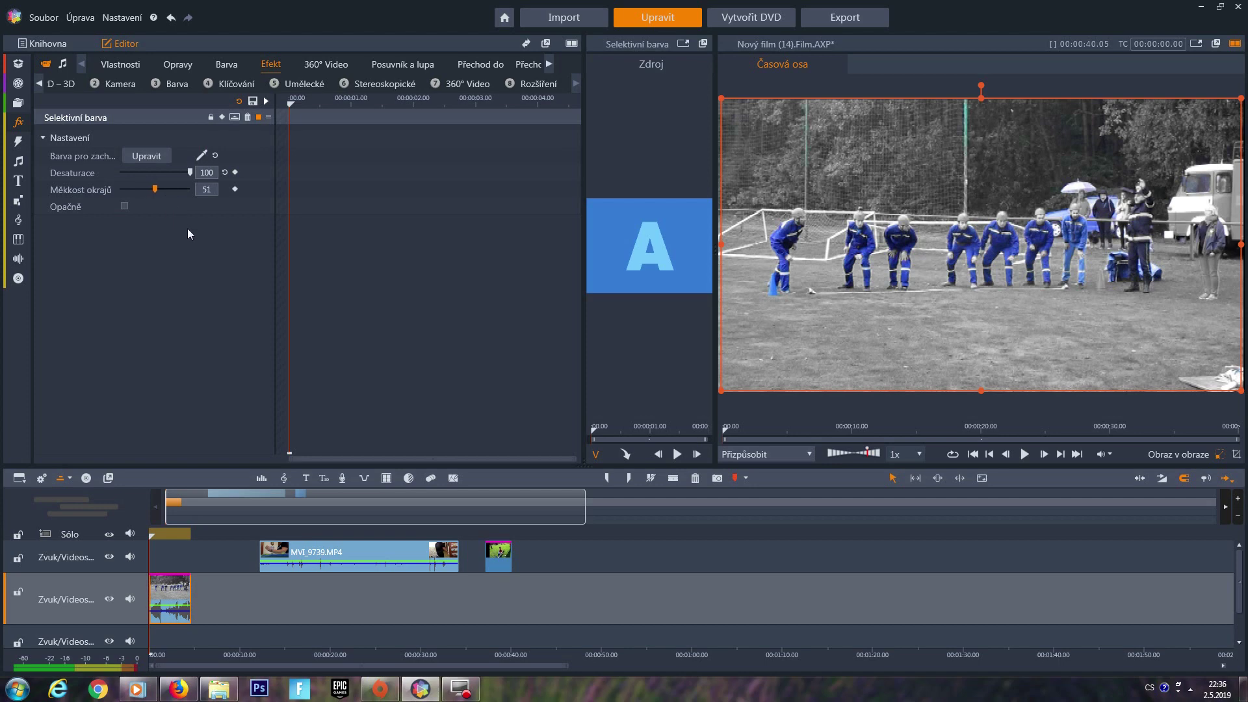
Step: Play the MVI_3375.MP4 clip to preview the selective blue effect
click(1024, 455)
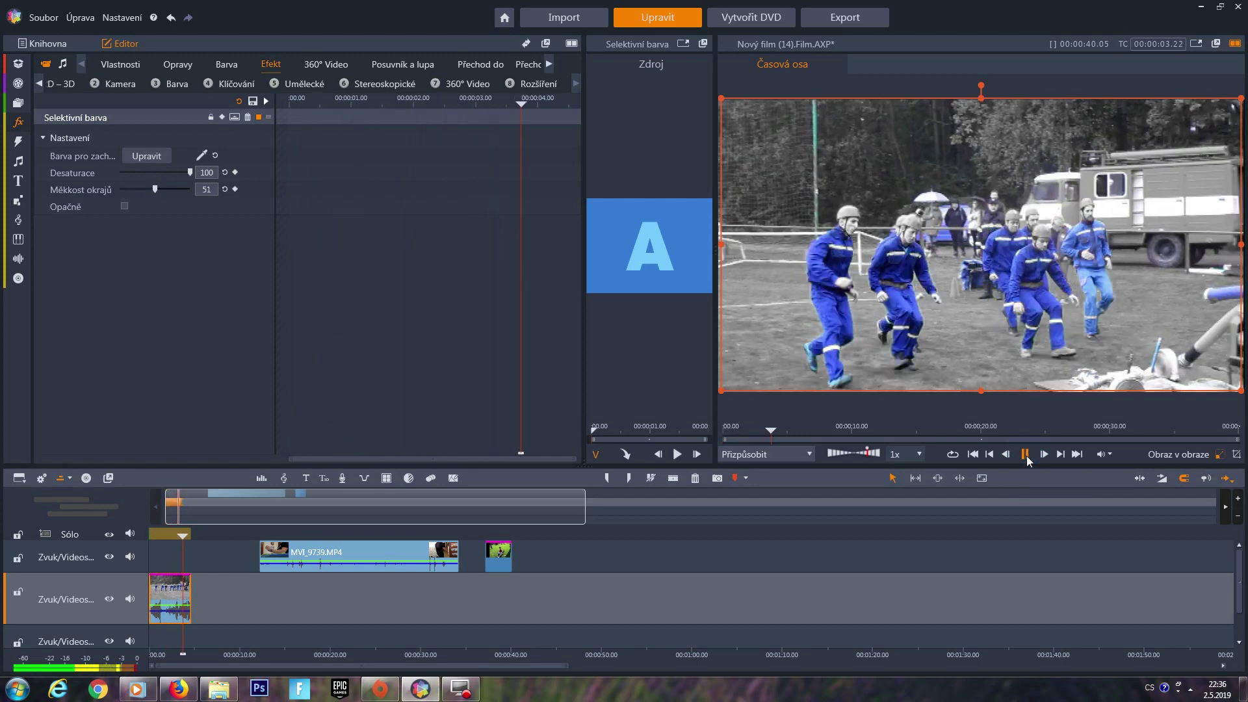
click(1026, 456)
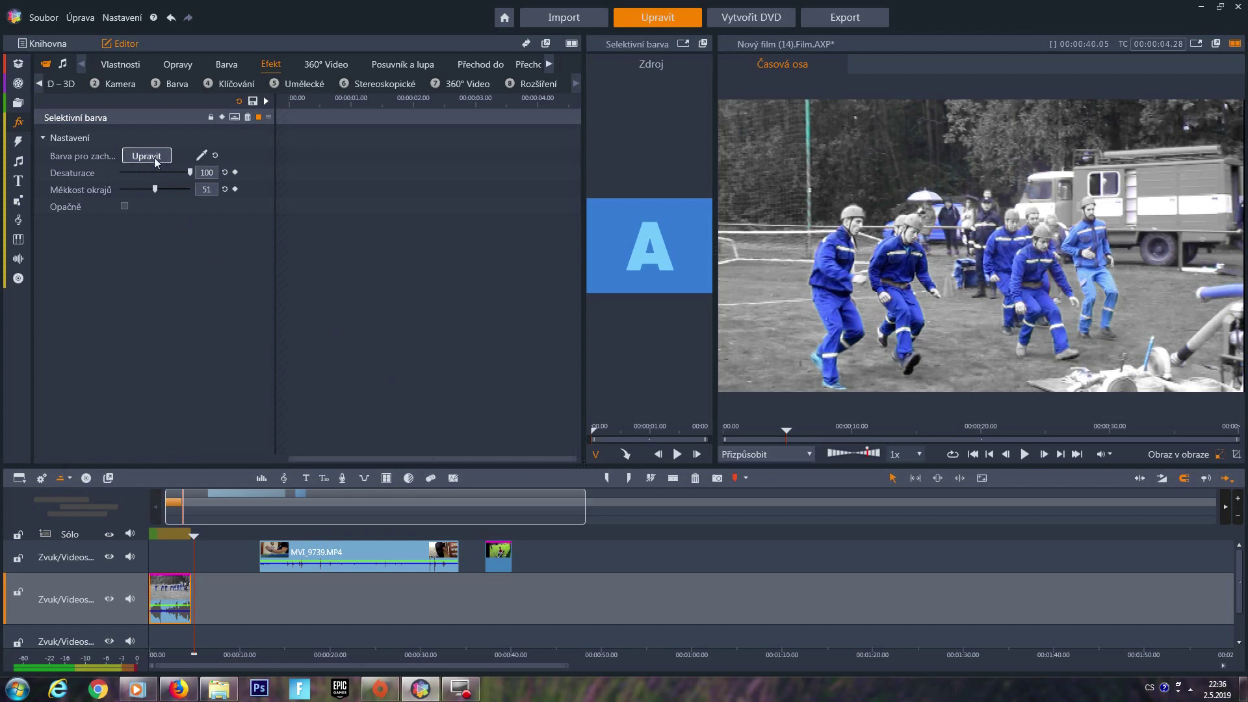
Step: Try the Opačně option on the first frame, switching it on and off to compare the inverted colour effect
click(124, 207)
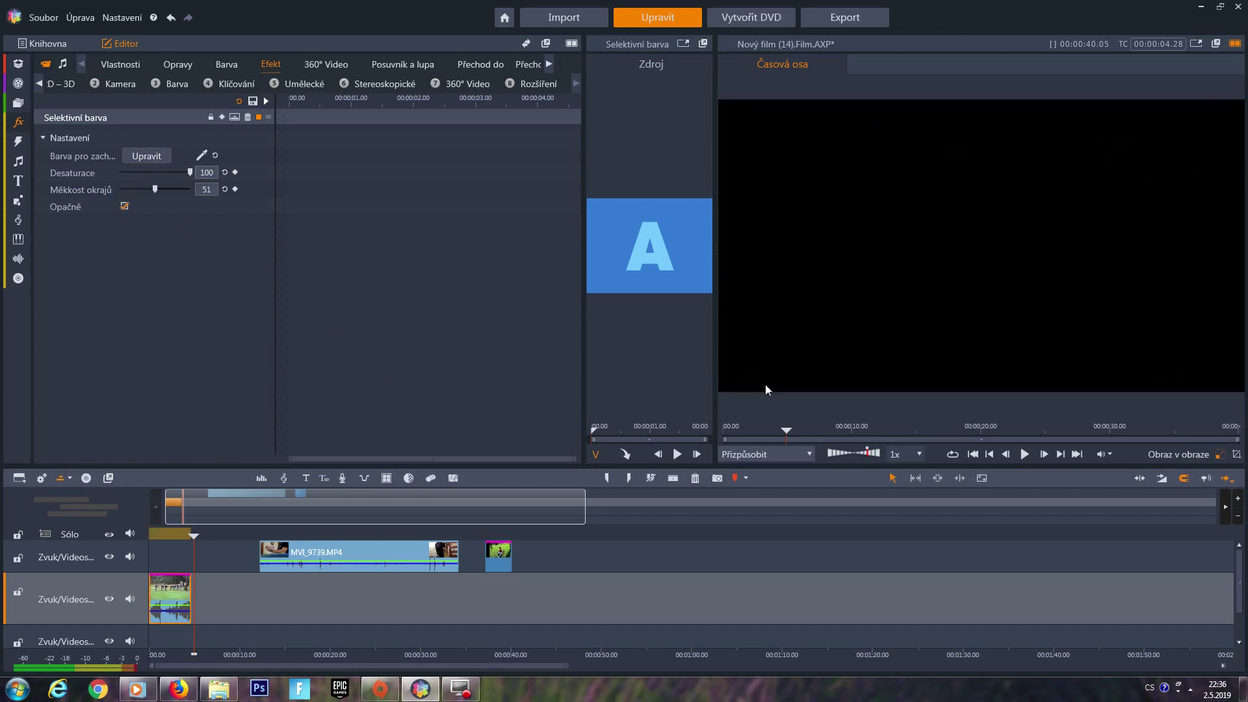
click(972, 456)
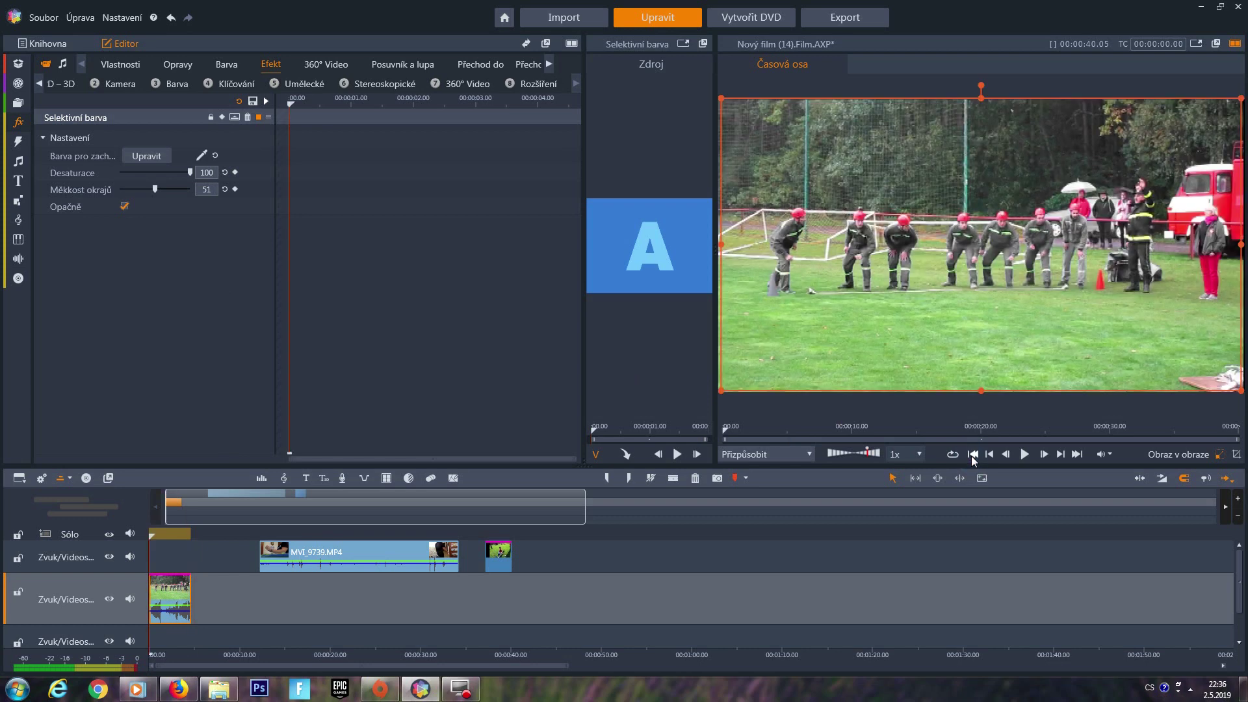
click(124, 208)
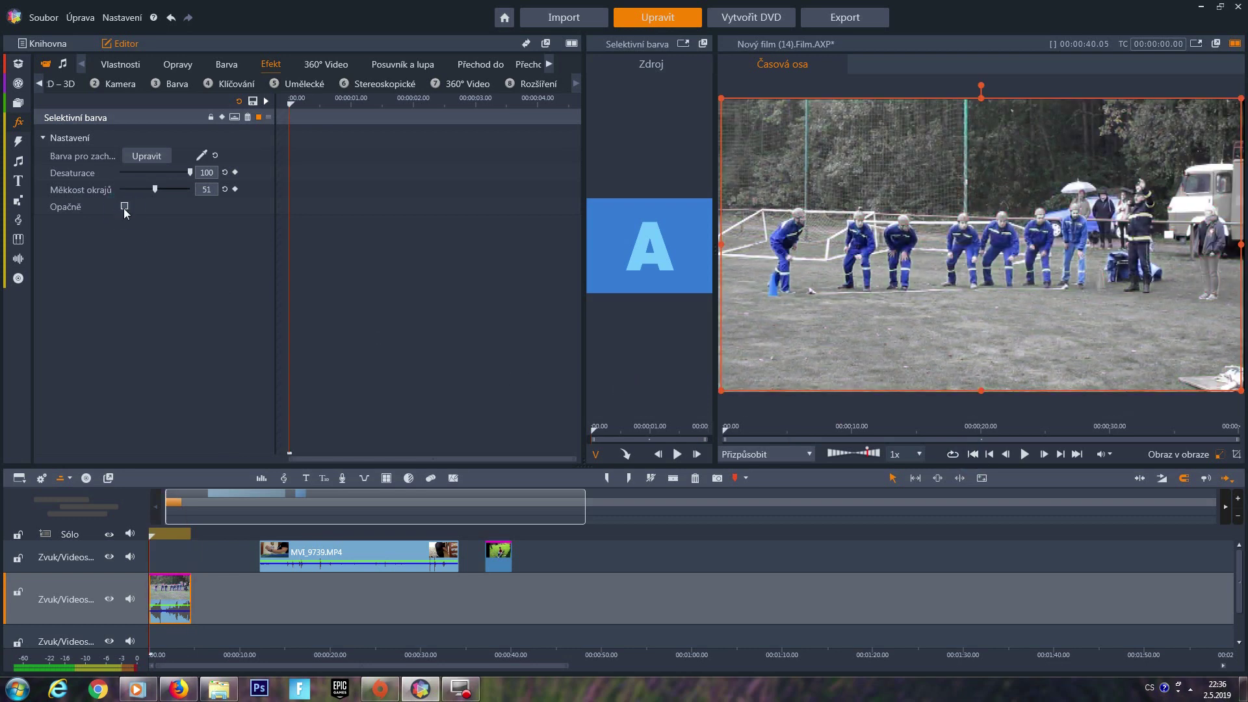
click(124, 208)
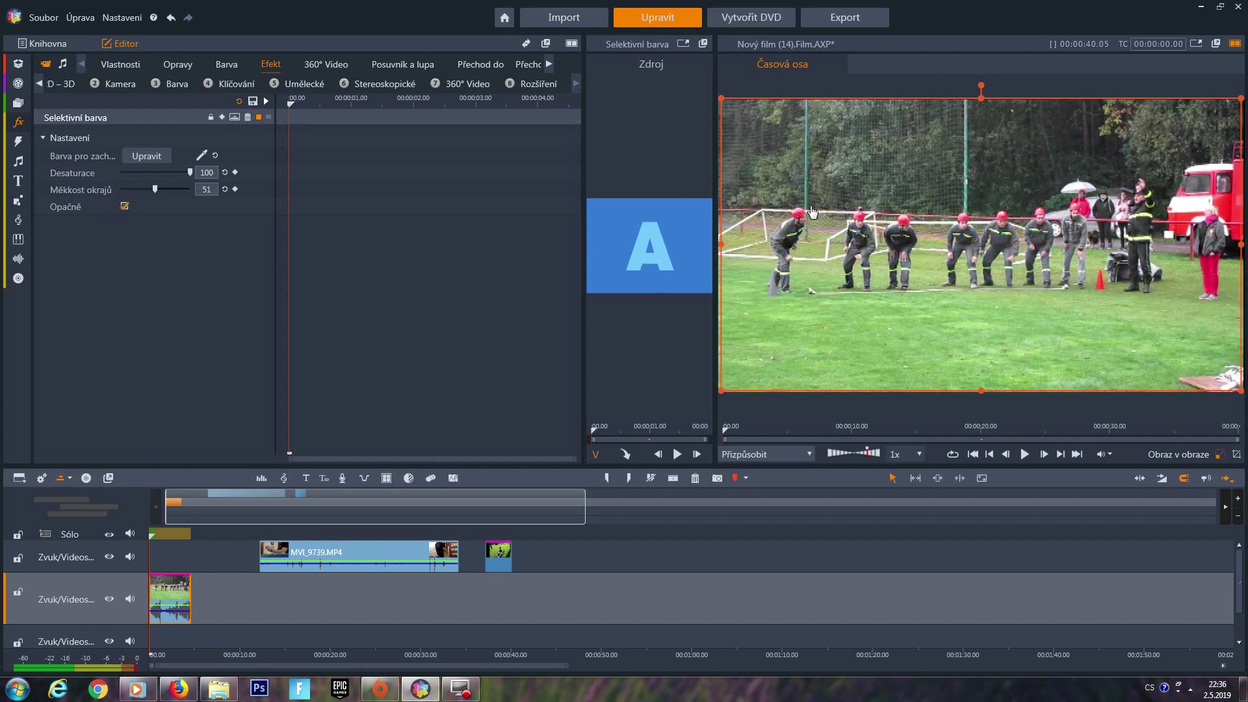
click(124, 207)
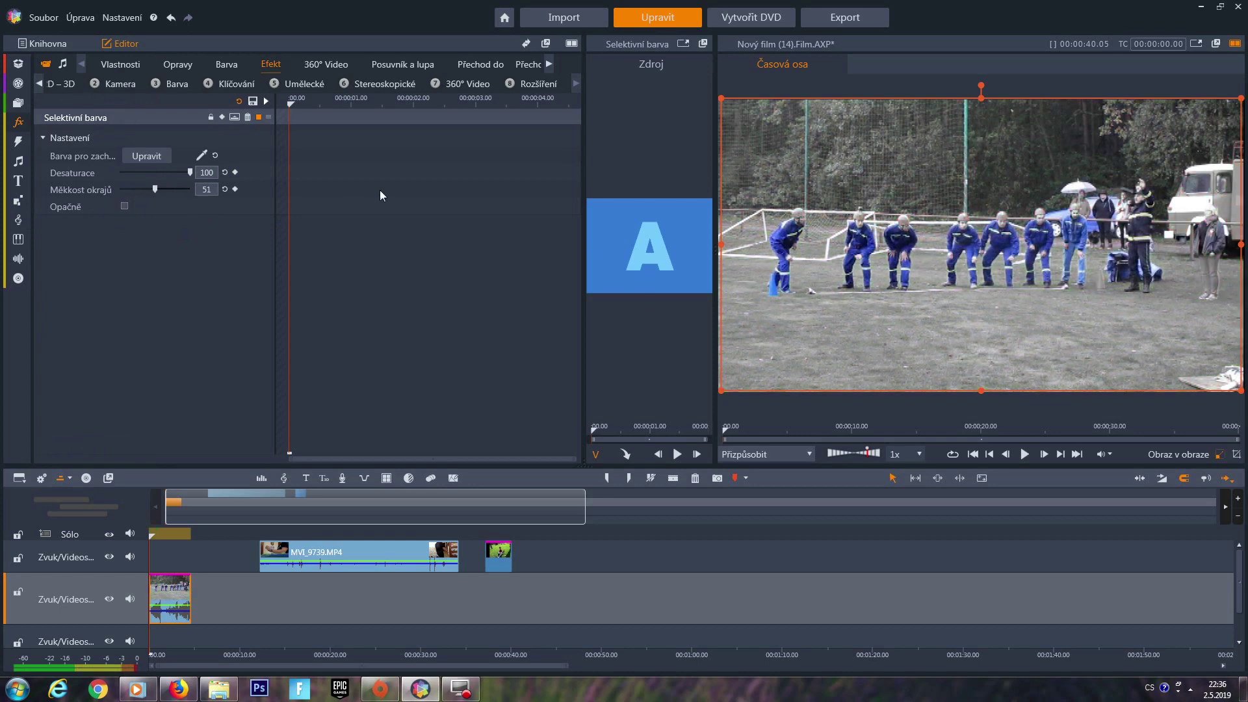
Step: Try a green range as the colour preserved by the Selektivní barva effect
click(151, 158)
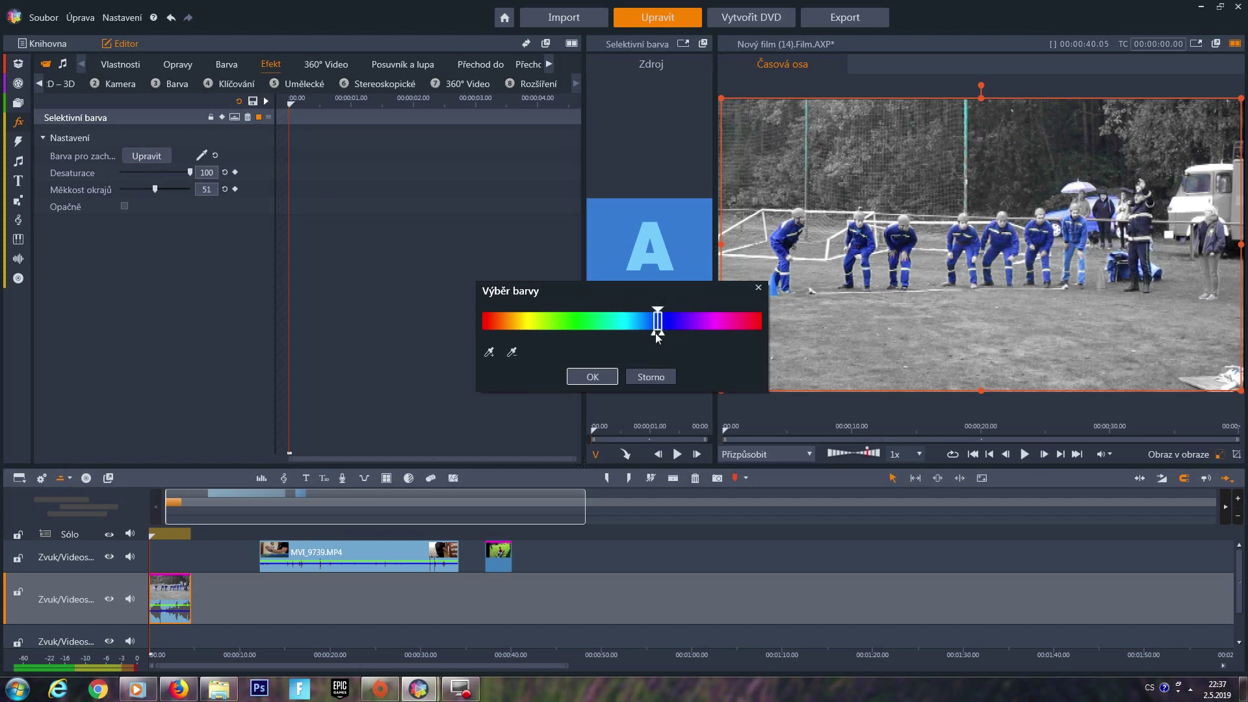
click(654, 335)
drag(642, 333, 539, 312)
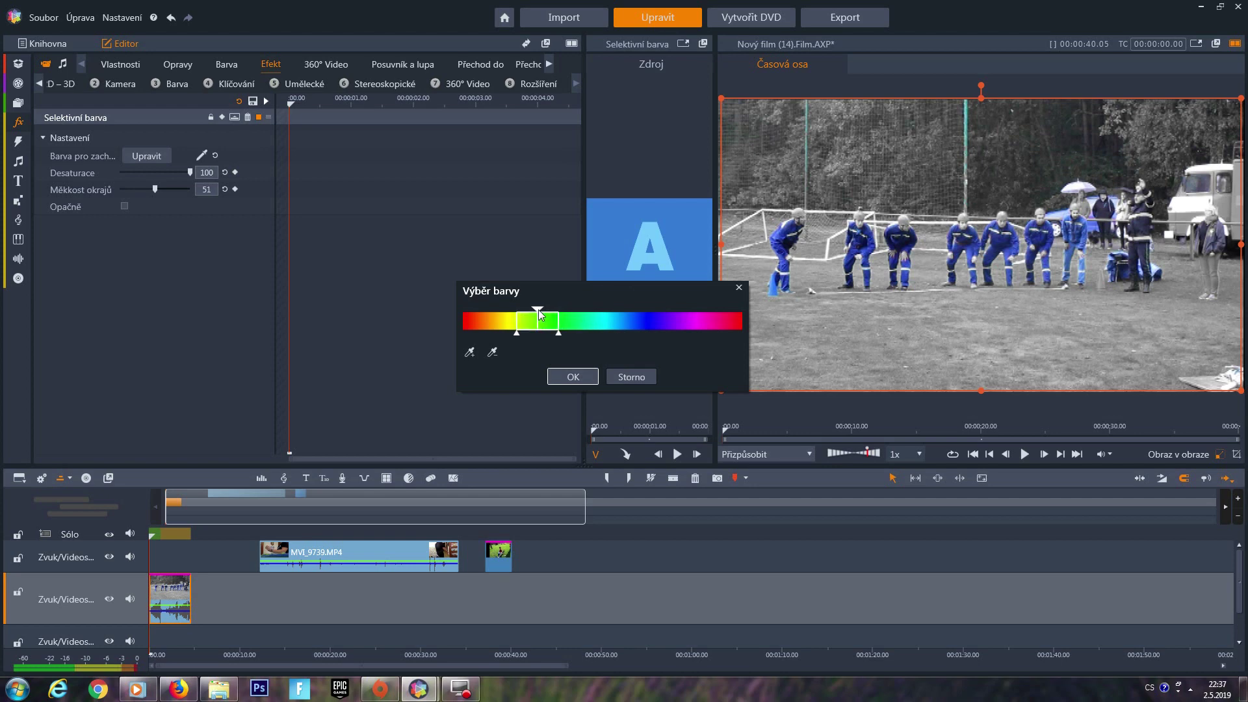
click(575, 377)
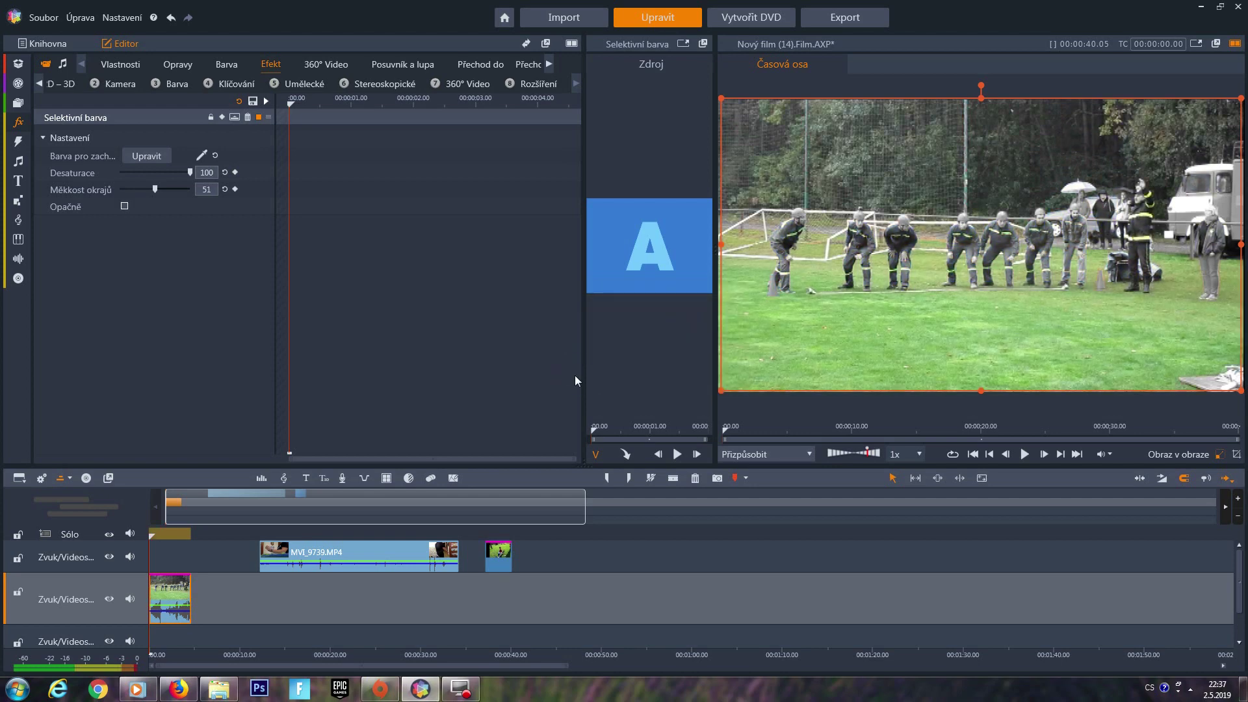
Step: Reopen the preserved-colour selection, adjust its range and restore blue as the preserved colour
click(151, 159)
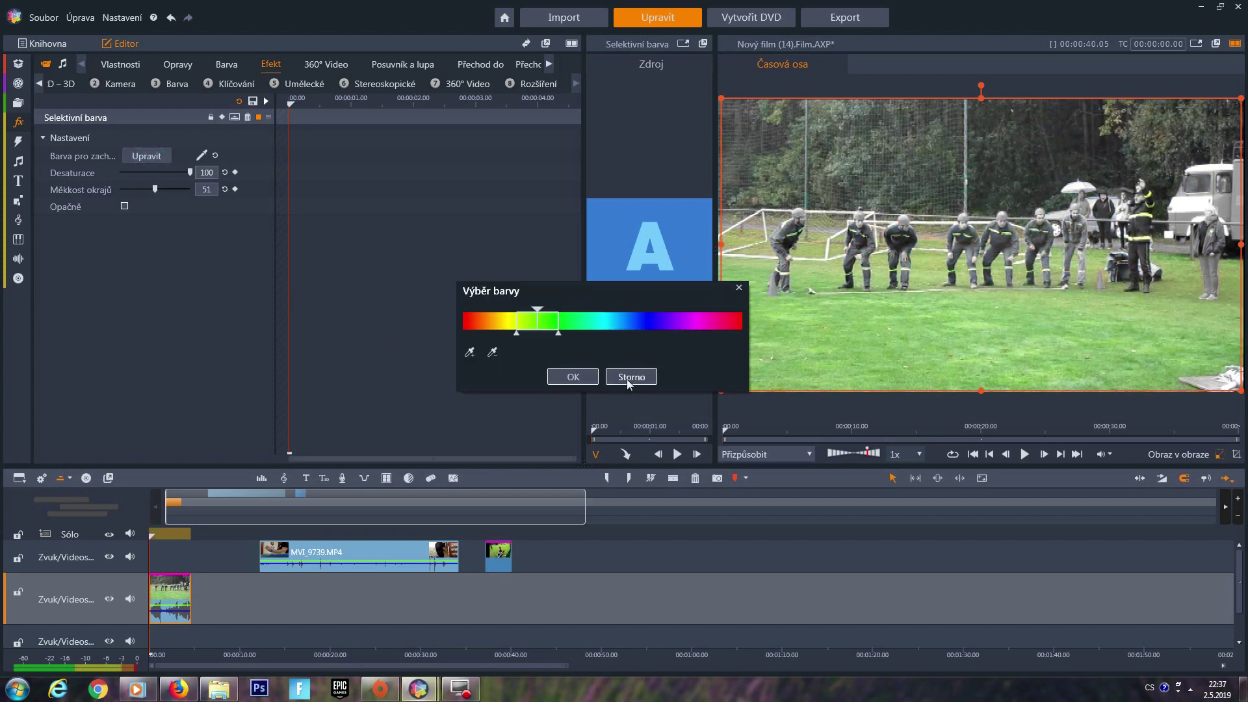
mouse_move(559, 334)
mouse_down()
mouse_move(629, 333)
mouse_move(553, 341)
mouse_up()
click(575, 379)
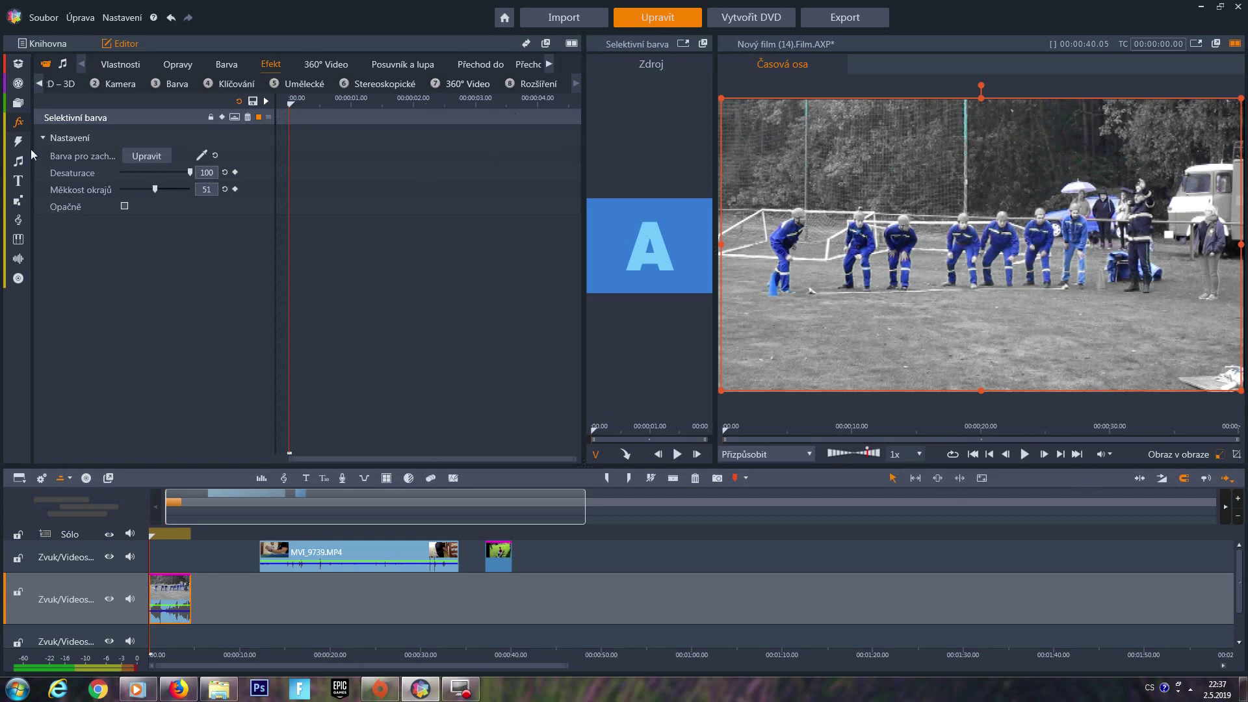
Step: Locate Selektivní barva in the library's new effects and among the clip editor's Barva effects
click(21, 128)
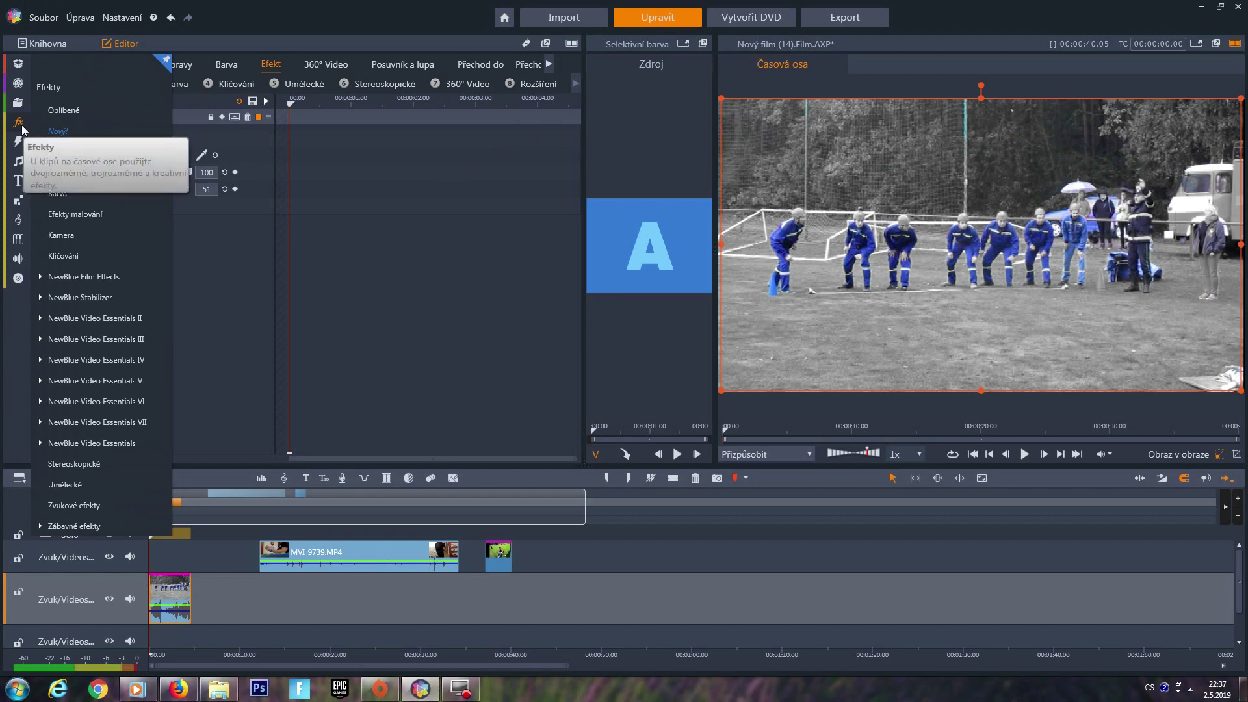
click(56, 132)
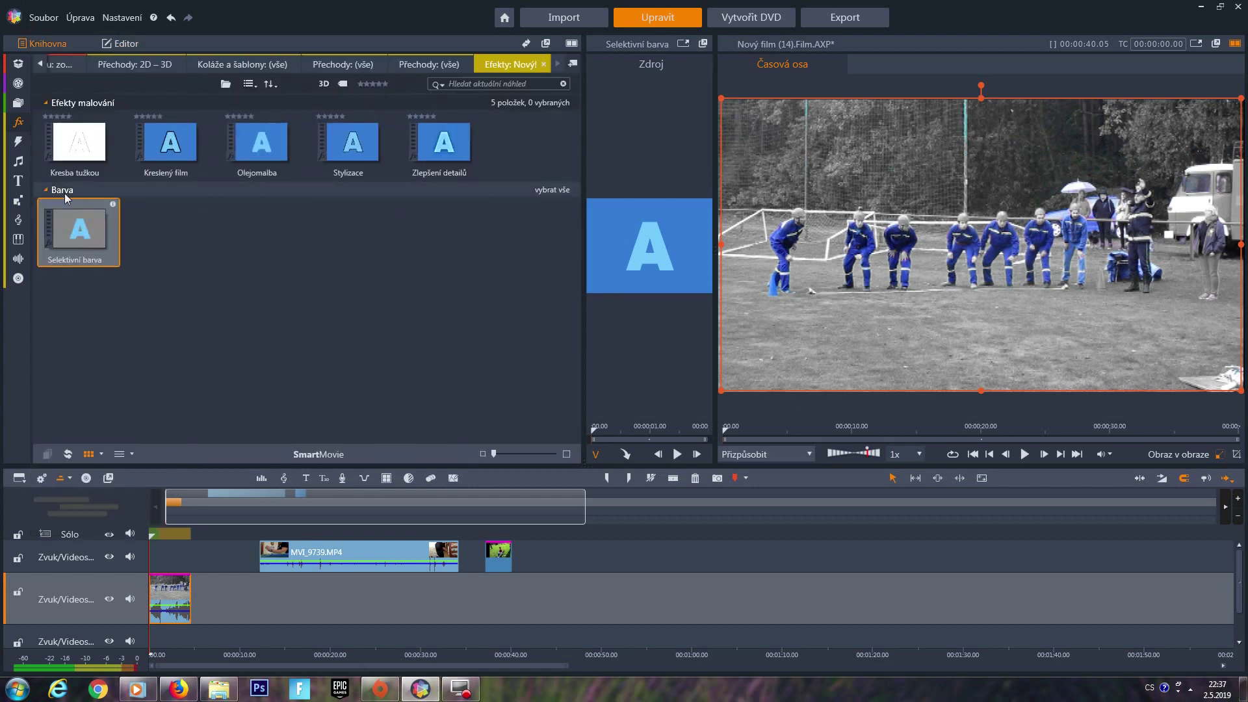
click(128, 44)
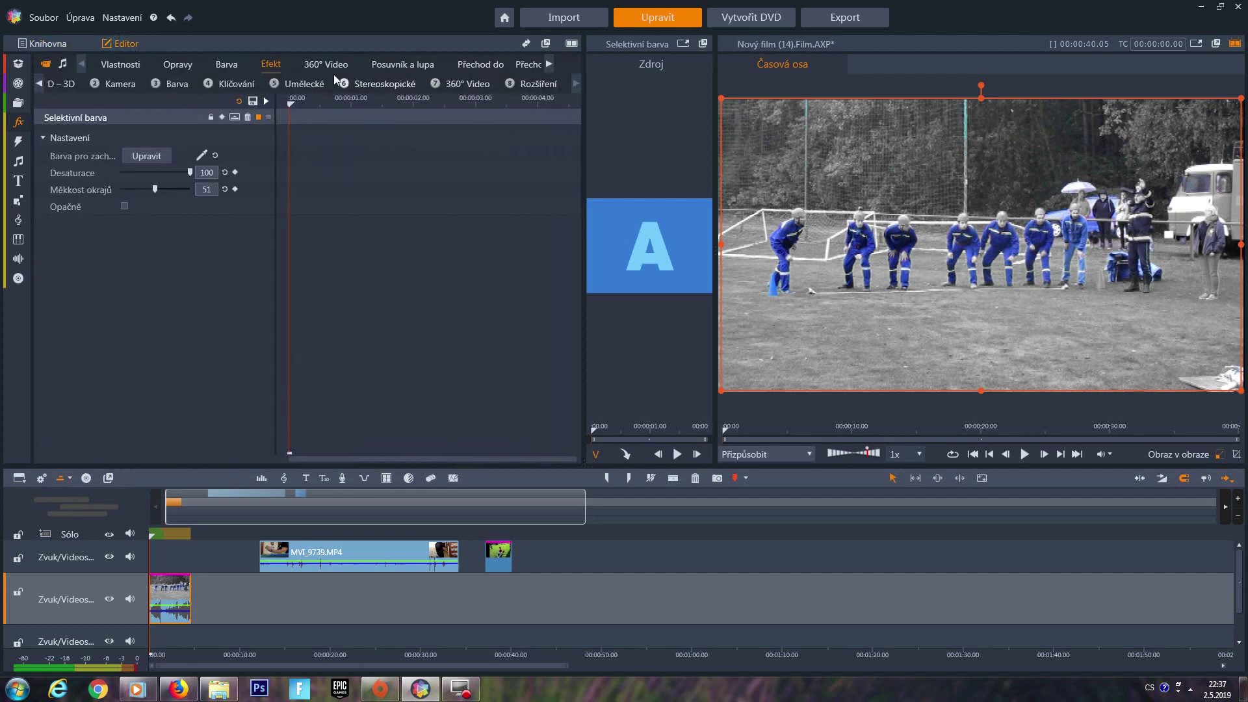
click(171, 88)
click(202, 135)
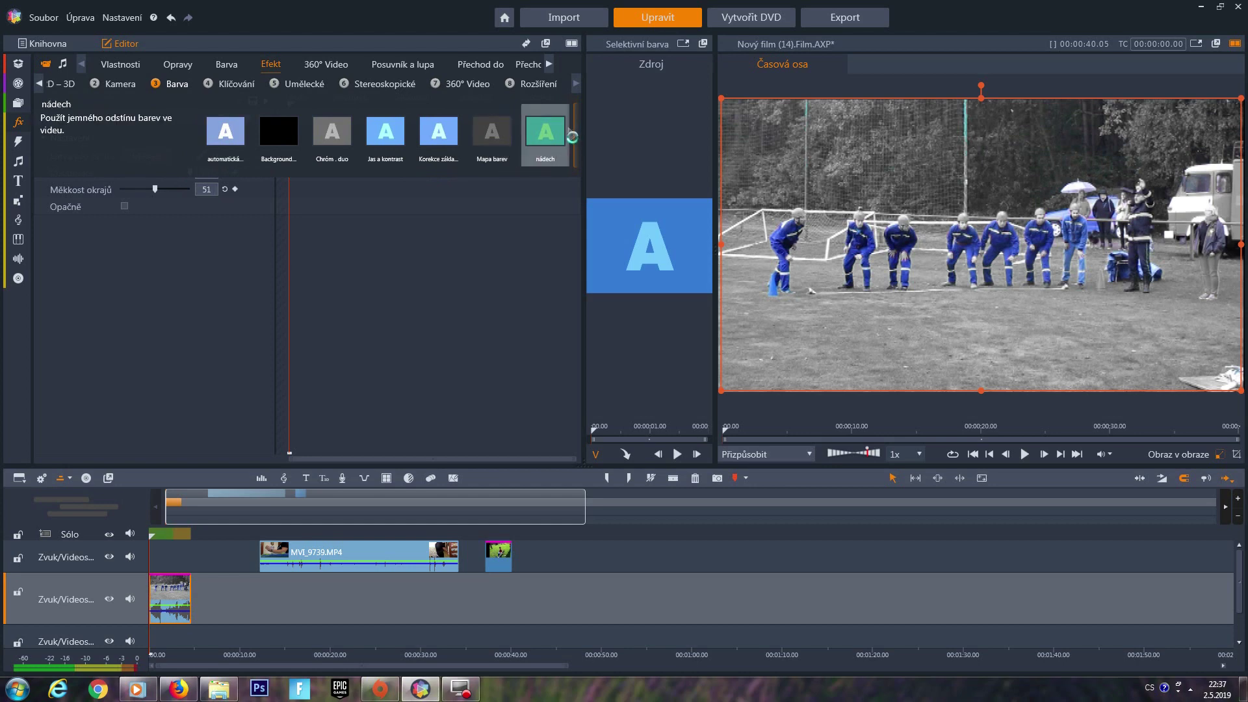
click(573, 137)
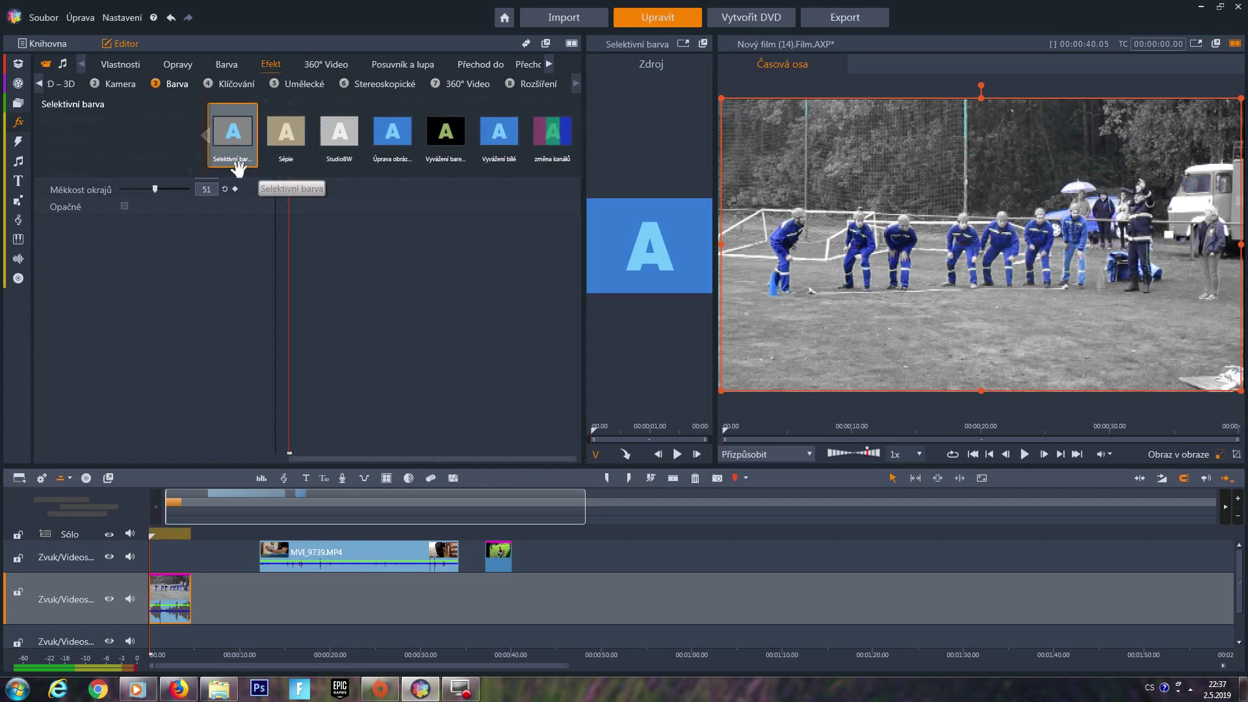
Step: Search the full effects library for "sele" and look over the selective colour effects
mouse_move(26, 128)
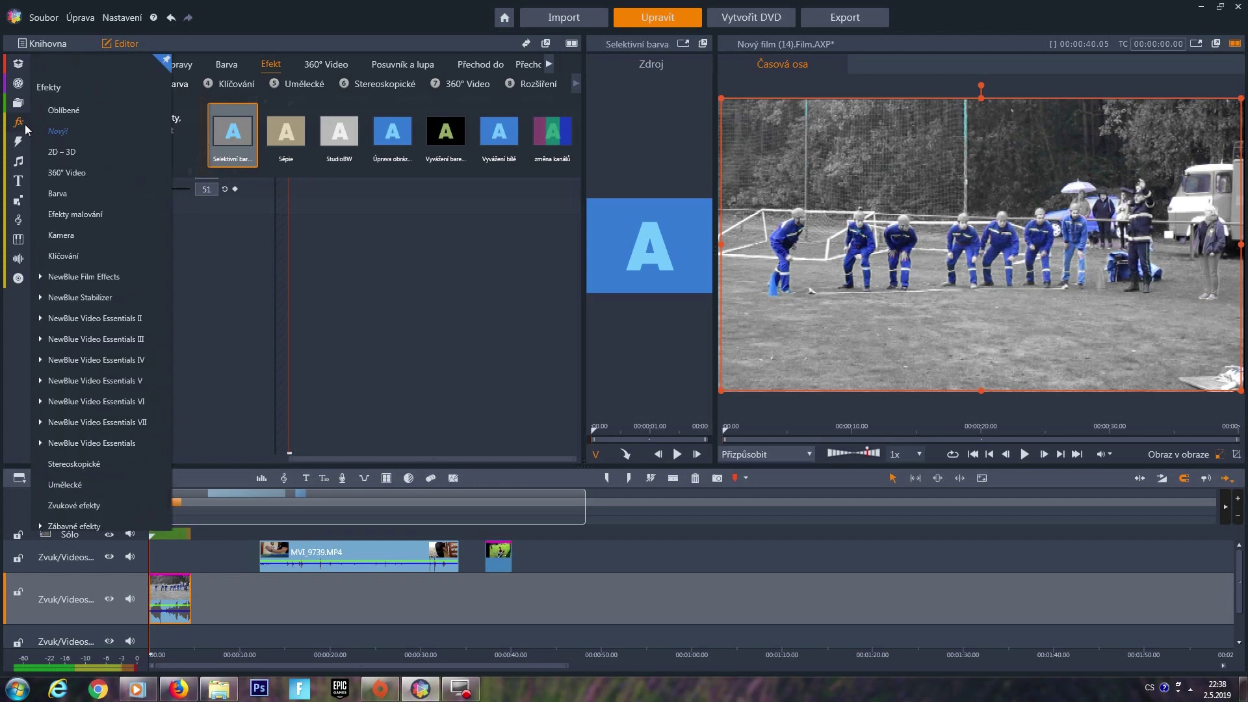
click(49, 87)
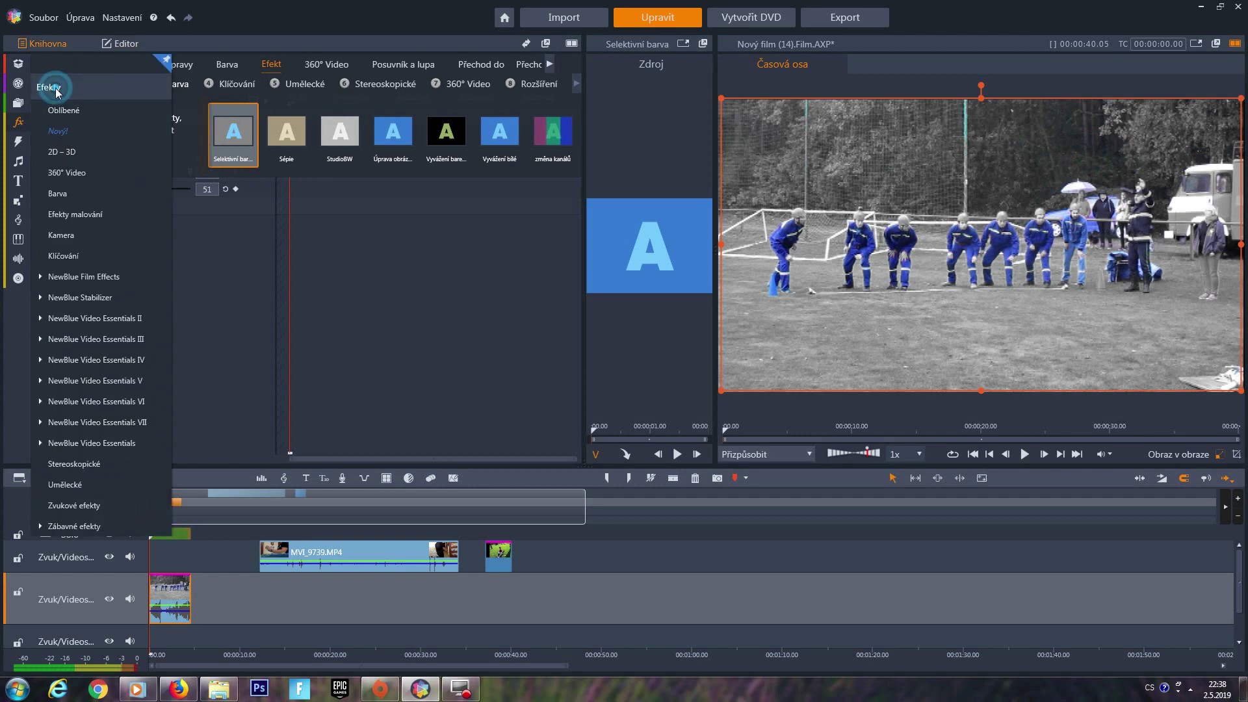
click(467, 84)
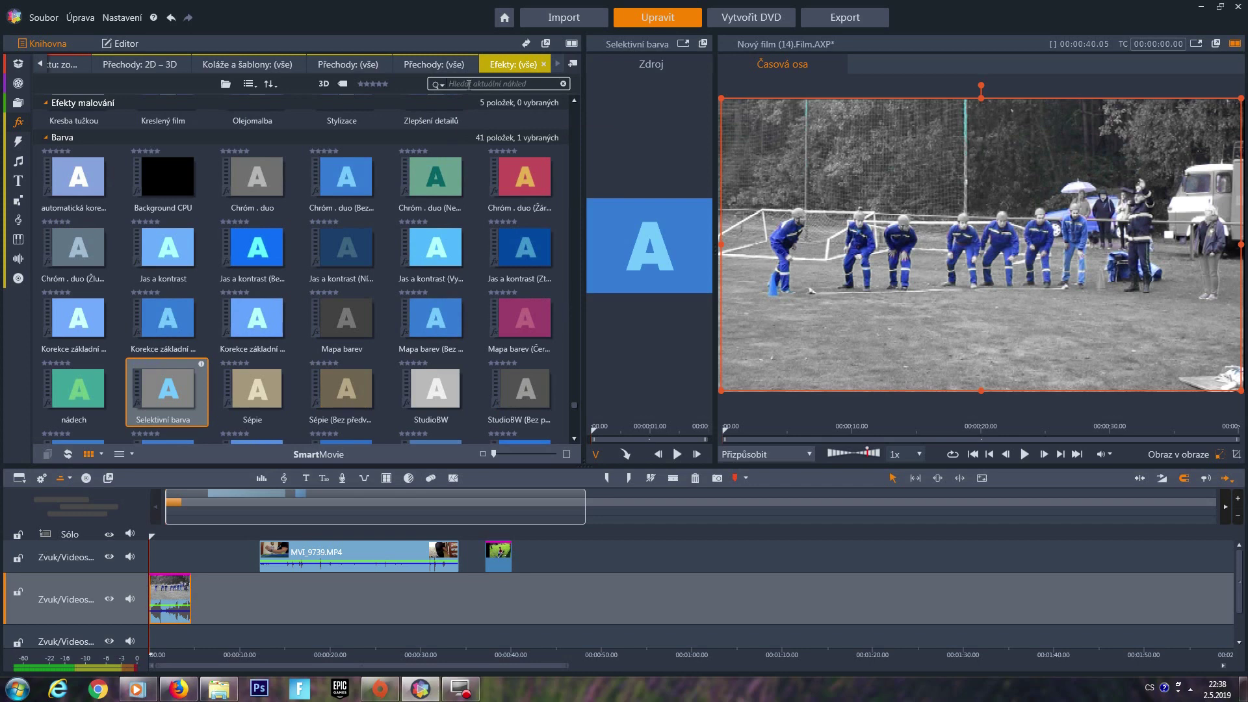
text(se)
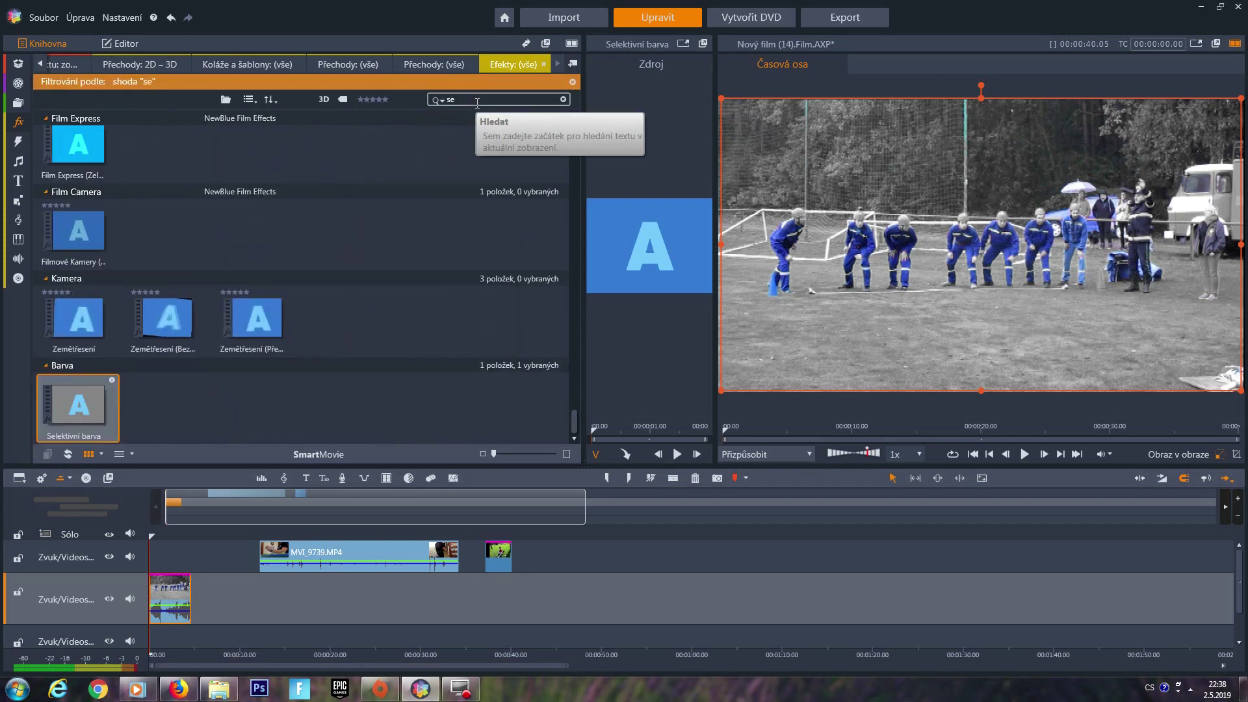
text(le)
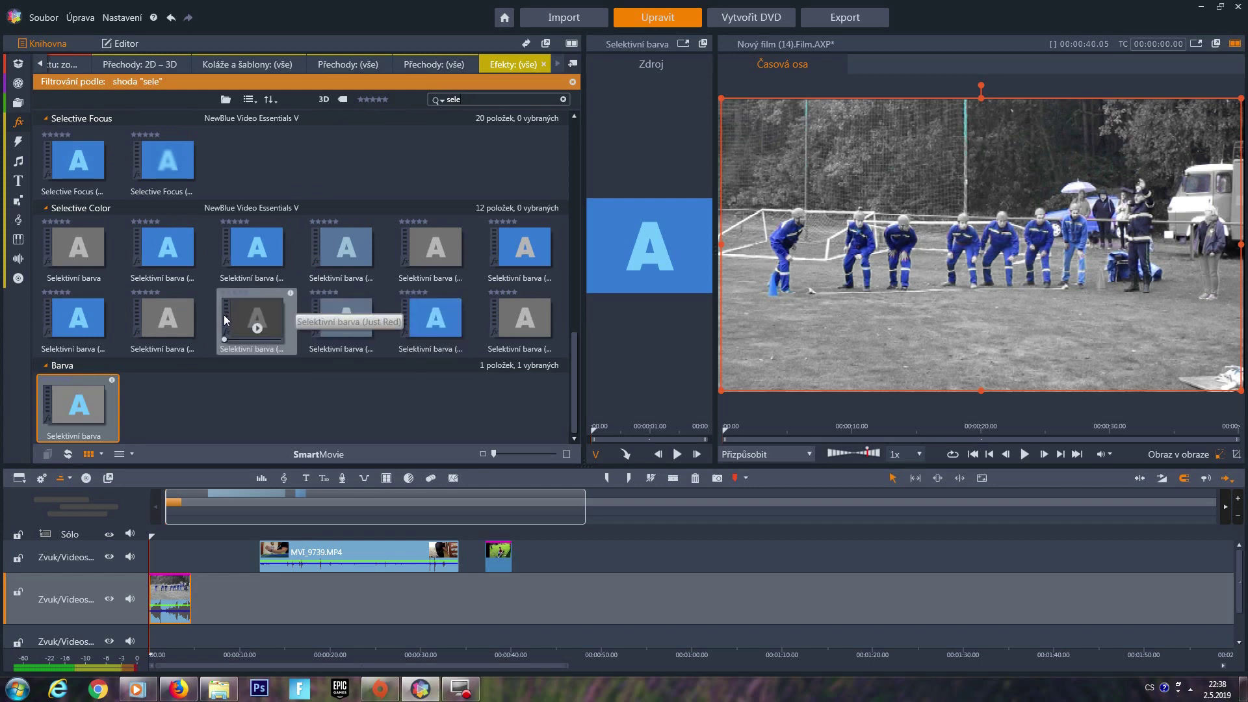
mouse_move(561, 366)
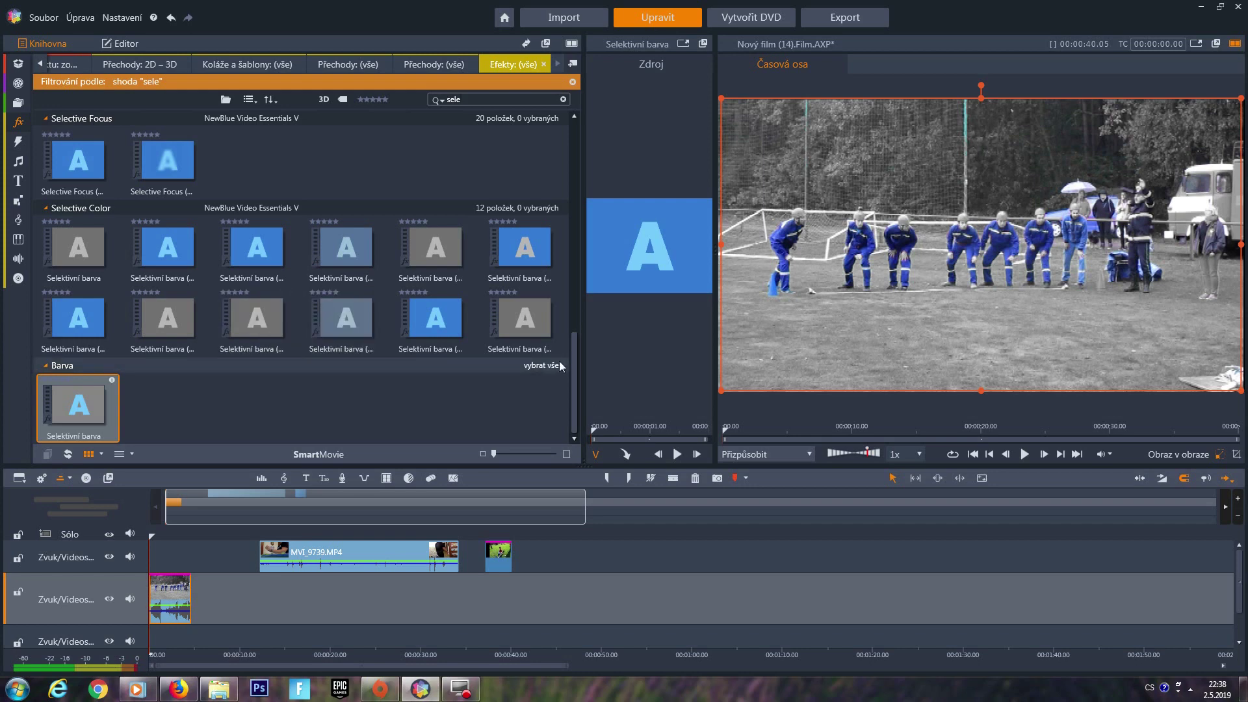
click(561, 365)
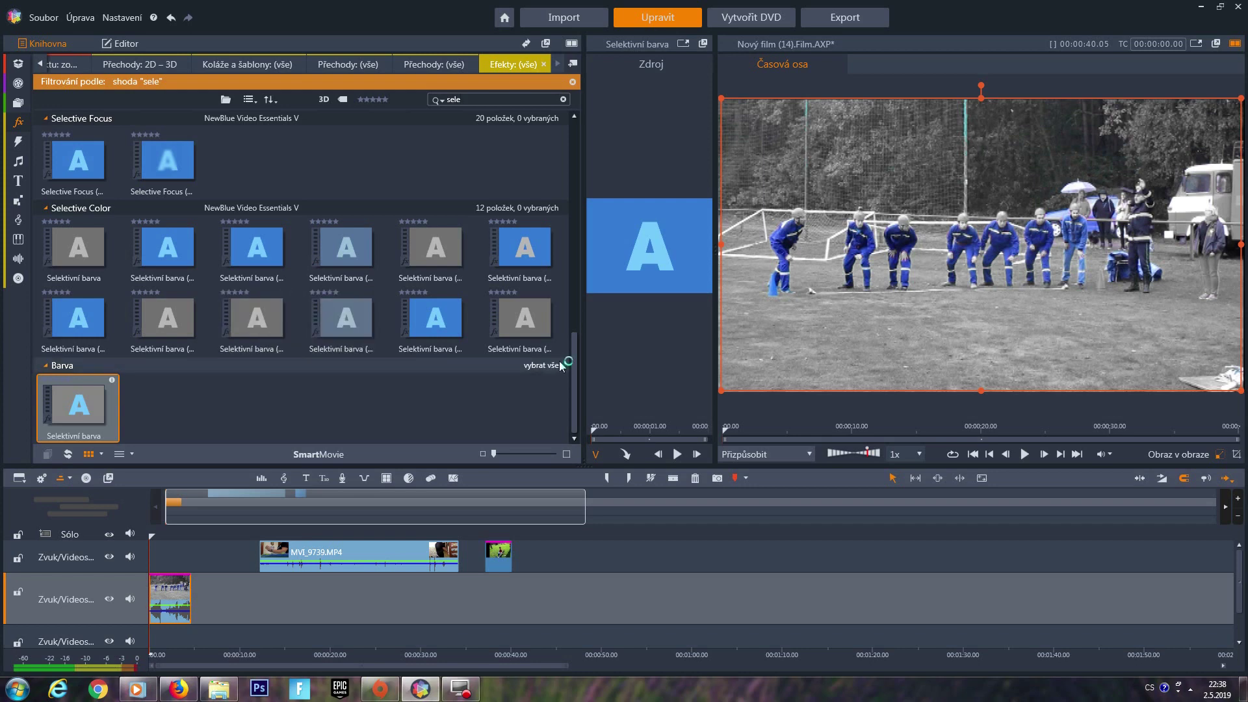